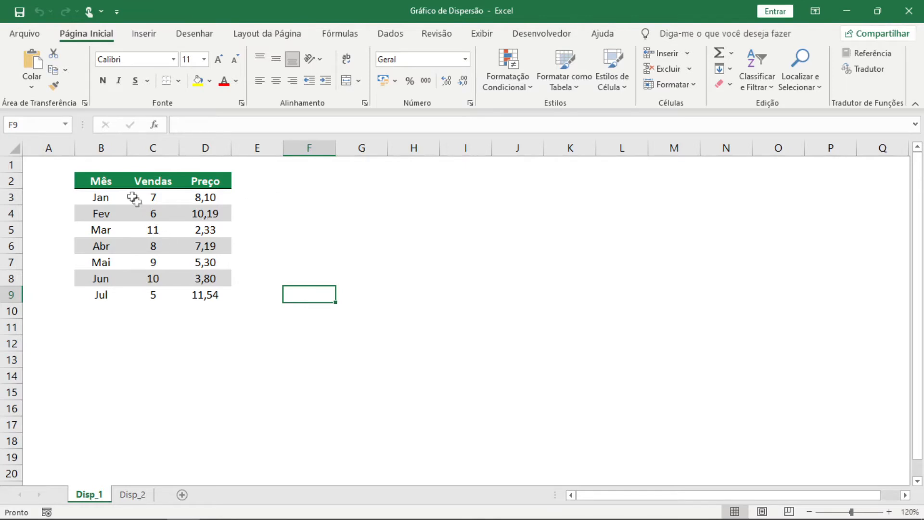
Step: Insert a Dispersão chart plotting Preço against Vendas from B2:D9 and place it beside the table, level with its header row
{"action": "left_click_drag", "start_coordinate": [102, 181], "coordinate": [203, 294]}
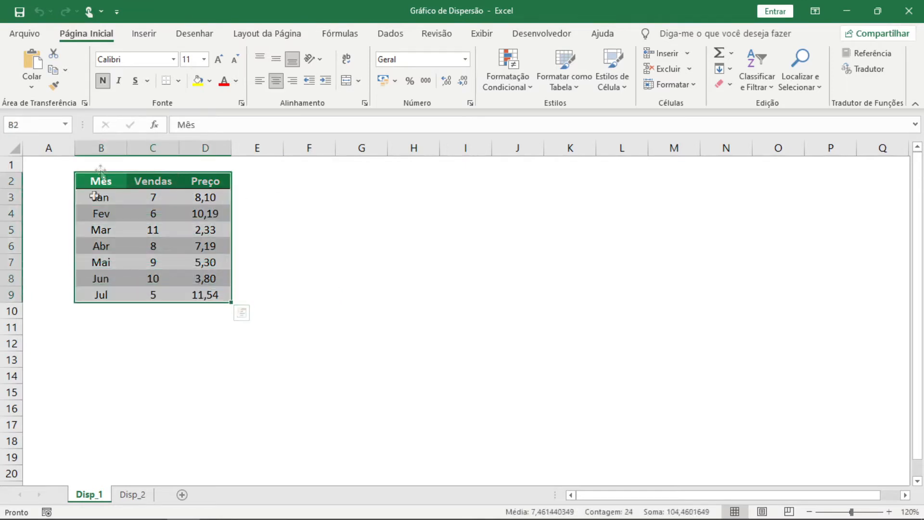
{"action": "left_click_drag", "start_coordinate": [113, 184], "coordinate": [103, 293]}
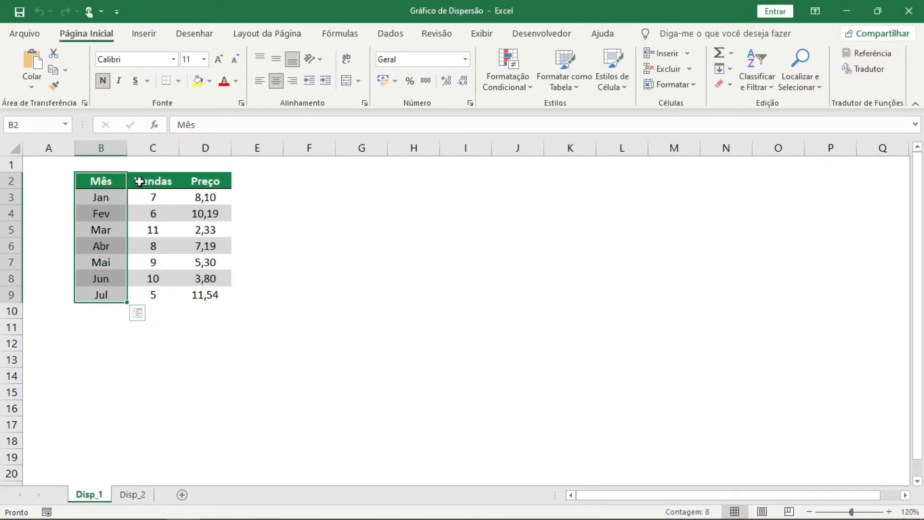
{"action": "left_click_drag", "start_coordinate": [136, 181], "coordinate": [206, 186]}
{"action": "left_click_drag", "start_coordinate": [116, 182], "coordinate": [206, 294]}
{"action": "left_click", "coordinate": [148, 36]}
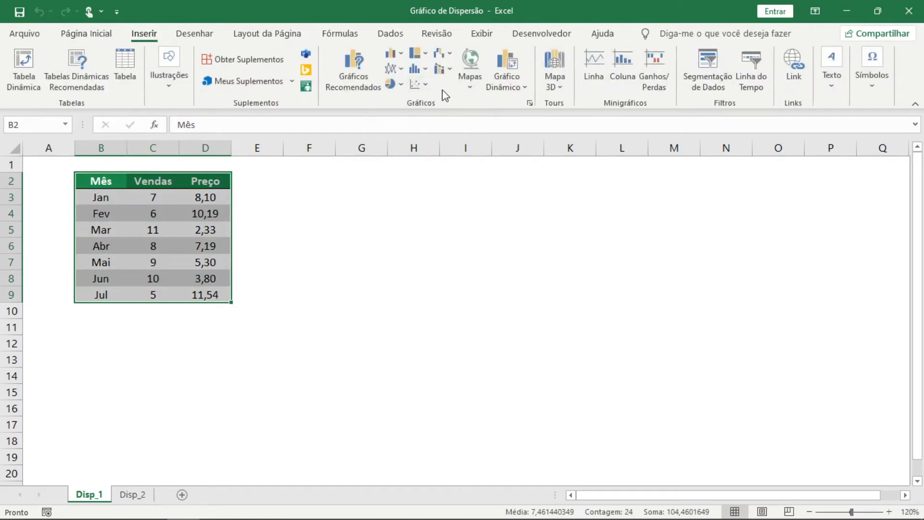
{"action": "left_click", "coordinate": [530, 103]}
{"action": "left_click", "coordinate": [398, 90]}
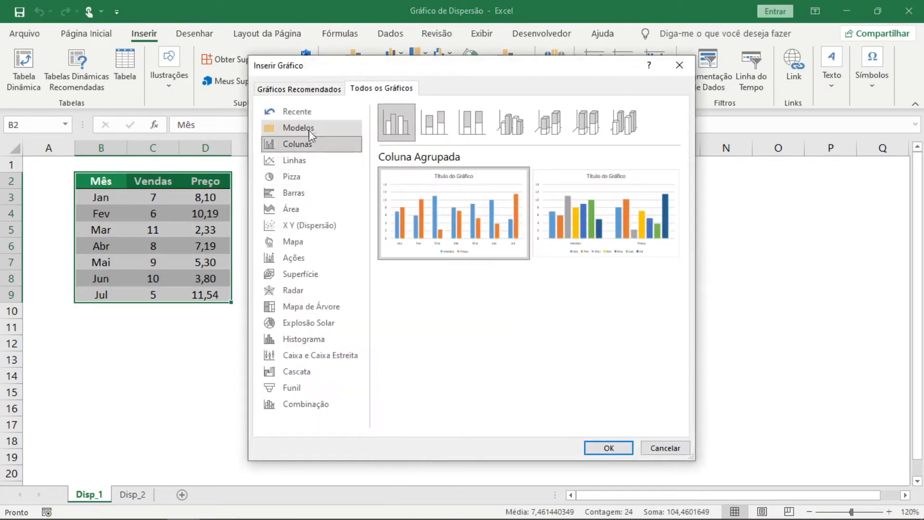
{"action": "left_click", "coordinate": [309, 226]}
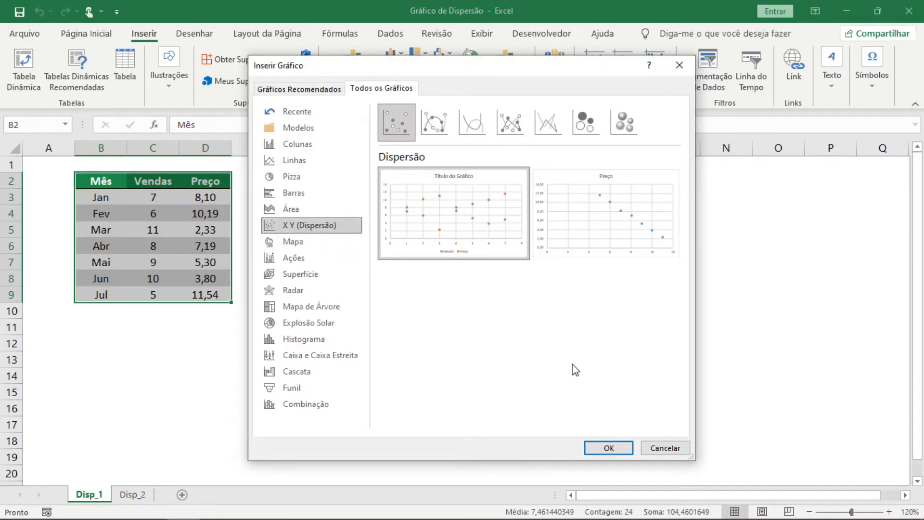
{"action": "mouse_move", "coordinate": [591, 234]}
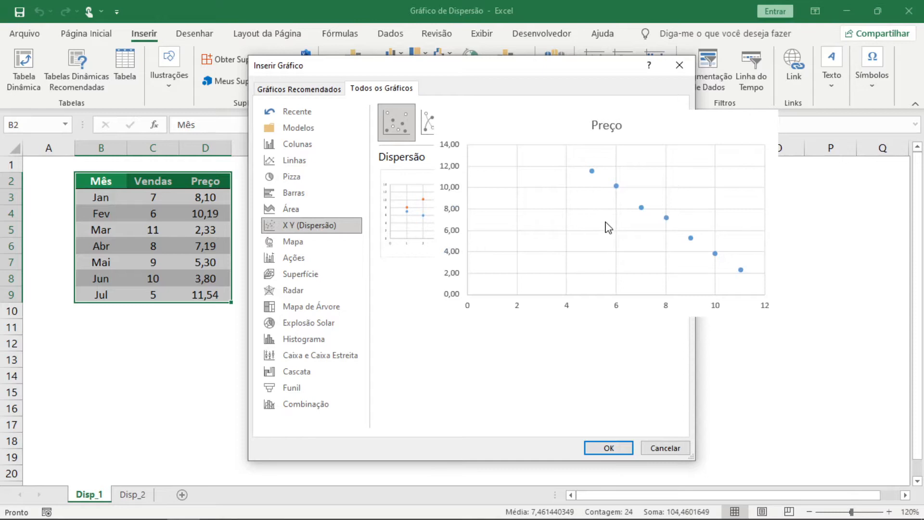
{"action": "left_click", "coordinate": [615, 454]}
{"action": "left_click_drag", "start_coordinate": [452, 208], "coordinate": [447, 187]}
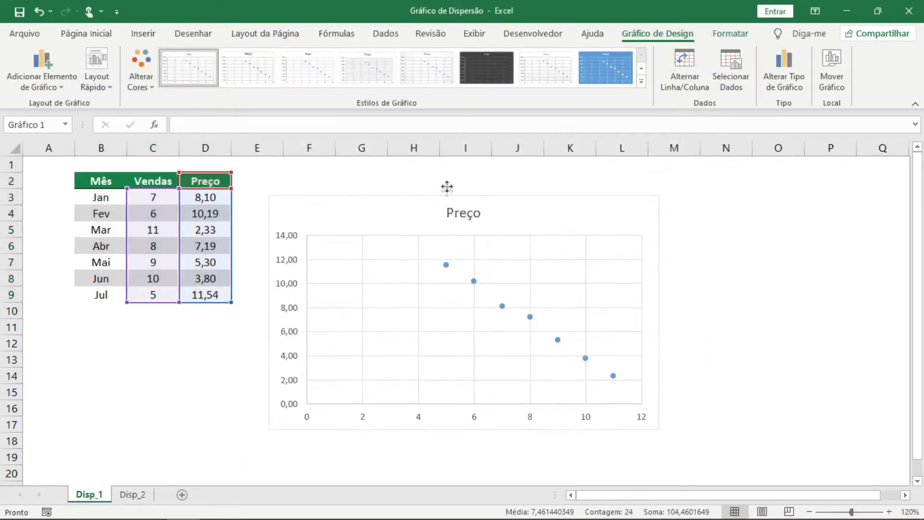
{"action": "left_click", "coordinate": [725, 325]}
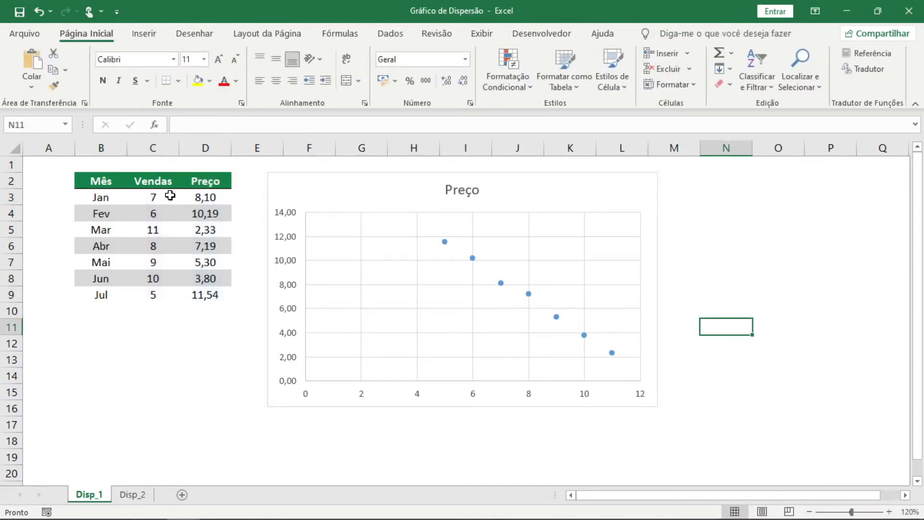
Step: Examine how individual points in the scatter chart correspond to the Vendas and Preço values in the table
{"action": "left_click", "coordinate": [445, 243]}
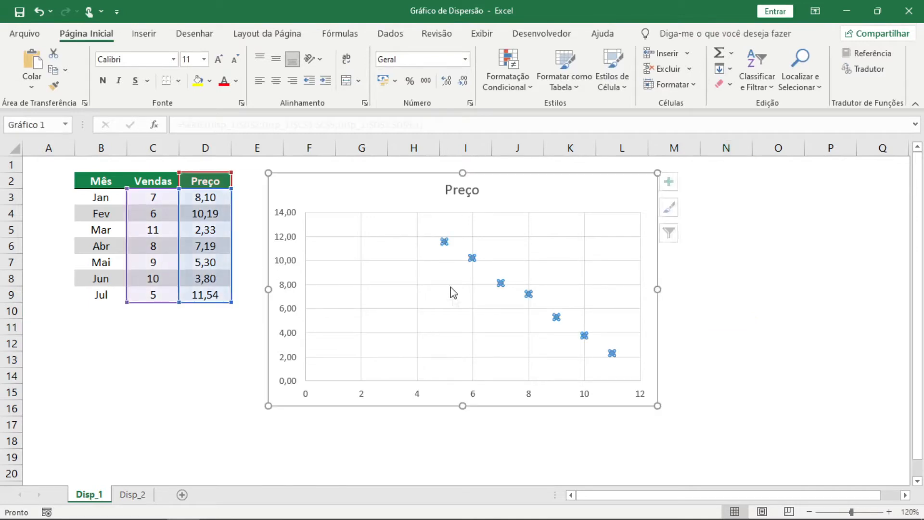
{"action": "left_click", "coordinate": [444, 241]}
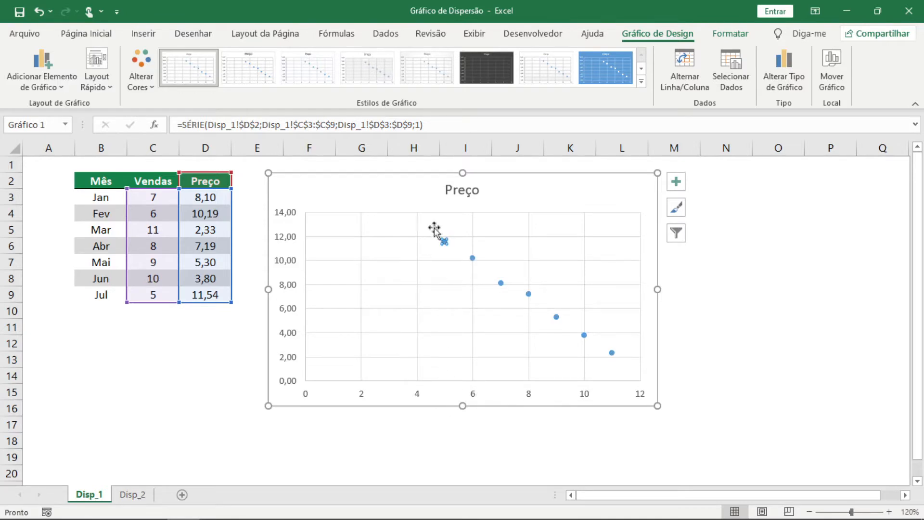
{"action": "mouse_move", "coordinate": [445, 242]}
{"action": "left_click", "coordinate": [529, 294]}
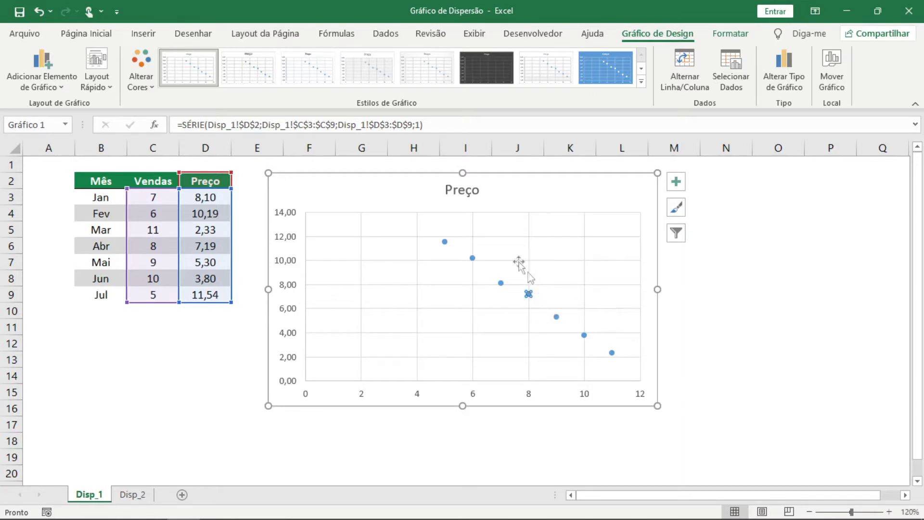
{"action": "left_click", "coordinate": [798, 344]}
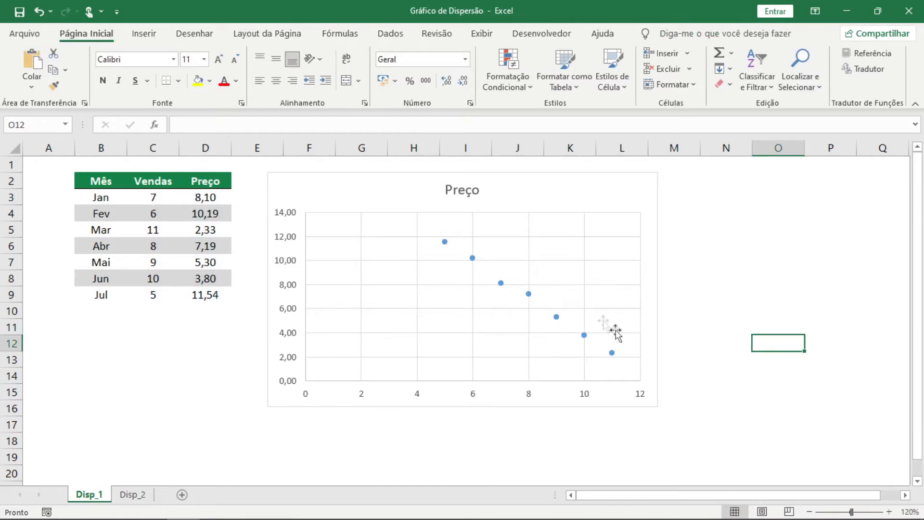
{"action": "left_click", "coordinate": [444, 242]}
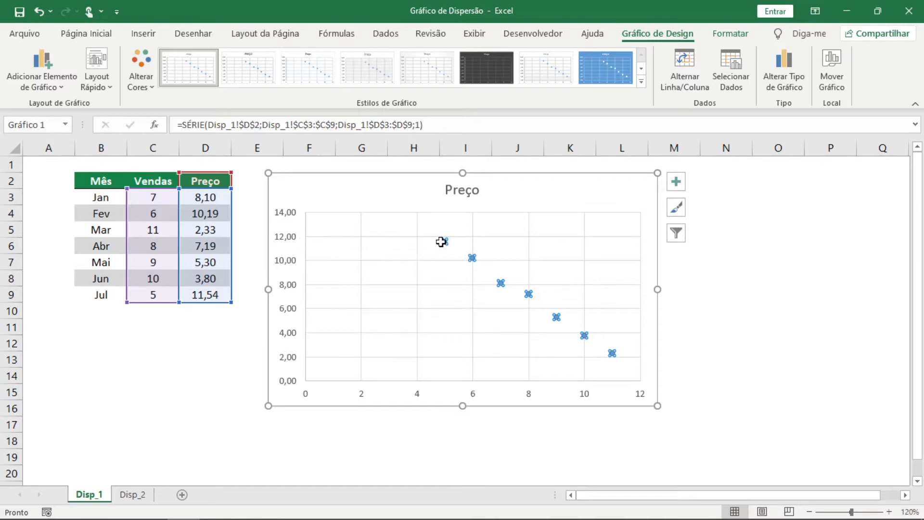
{"action": "left_click_drag", "start_coordinate": [145, 291], "coordinate": [206, 293]}
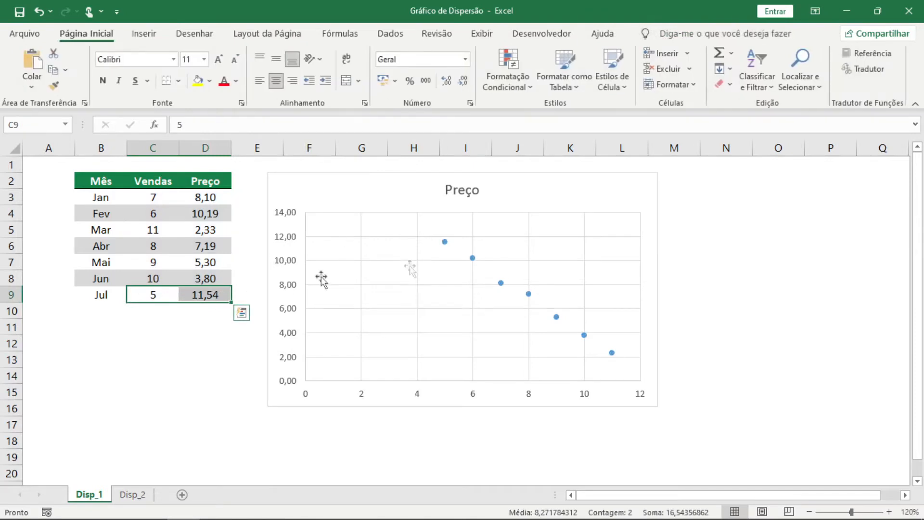
{"action": "left_click", "coordinate": [471, 258]}
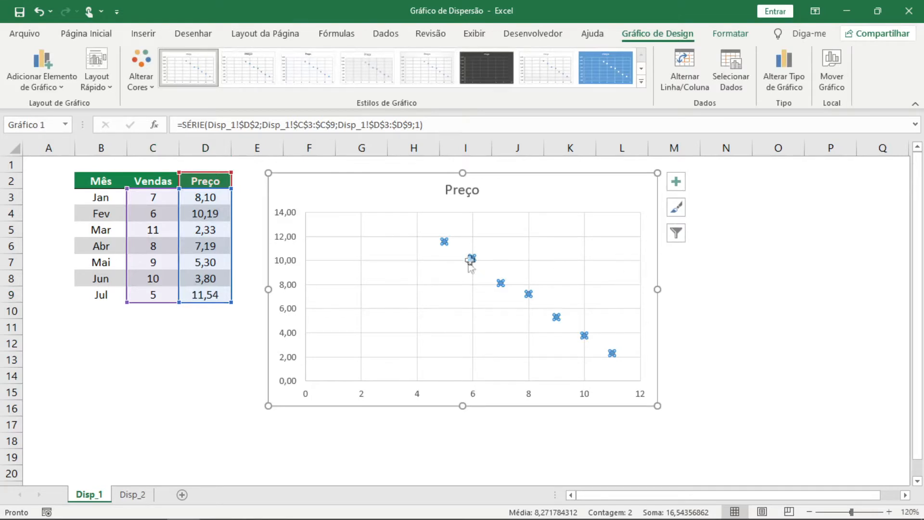
{"action": "left_click", "coordinate": [472, 259]}
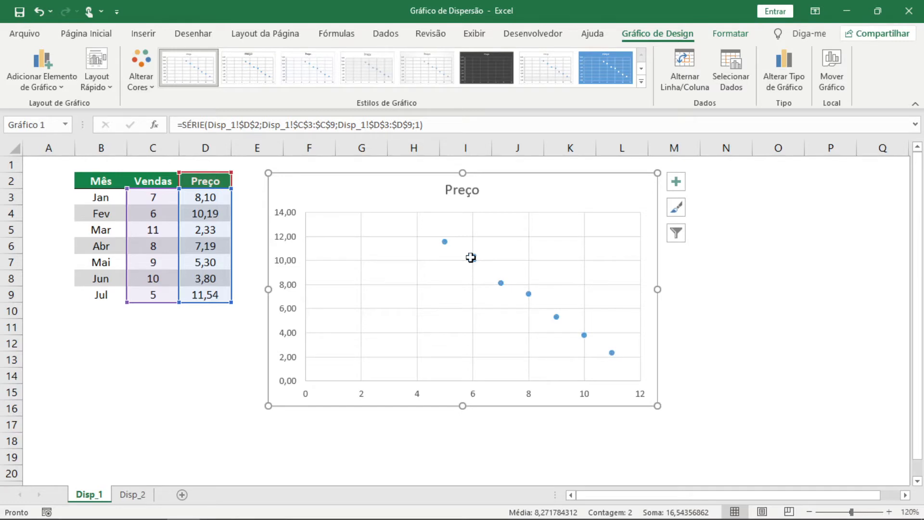
{"action": "mouse_move", "coordinate": [471, 258]}
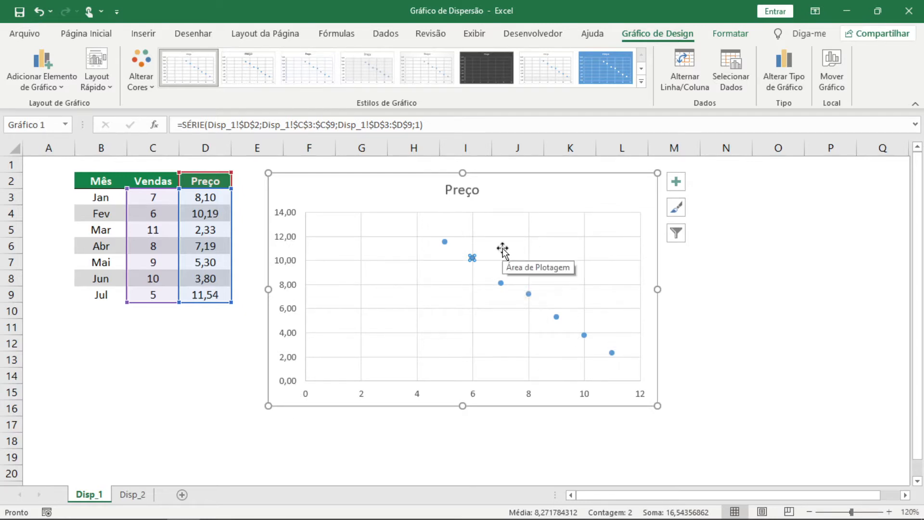
{"action": "key", "text": "ctrl+z"}
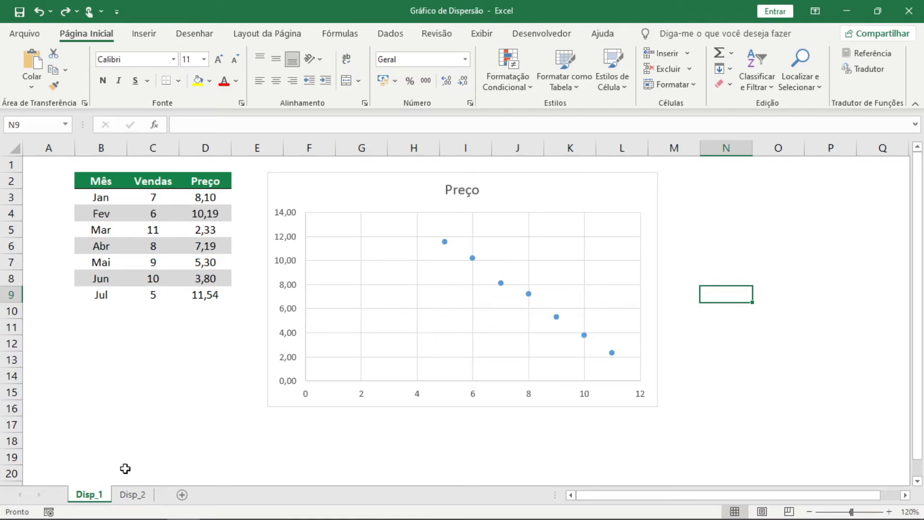
Step: On the Disp_2 sheet, enter -5 as the first x value in cell B5
{"action": "left_click", "coordinate": [132, 494]}
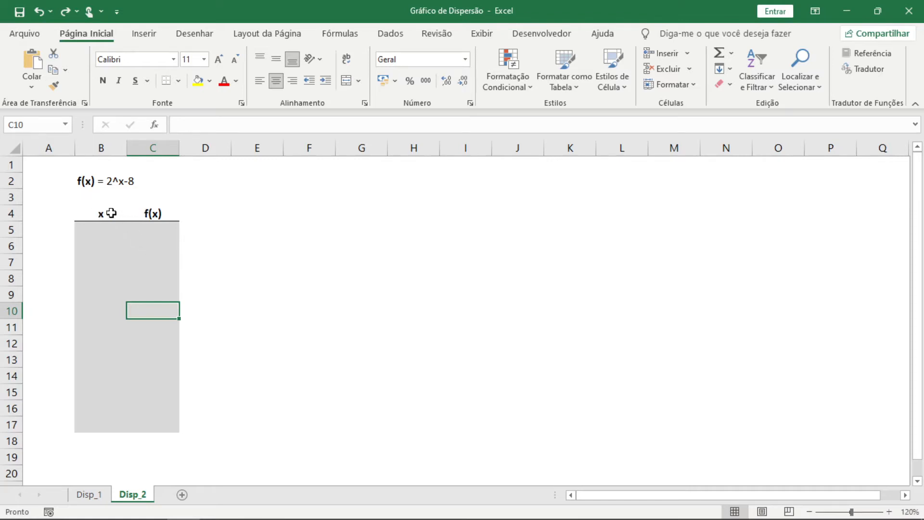
{"action": "left_click_drag", "start_coordinate": [109, 212], "coordinate": [119, 424]}
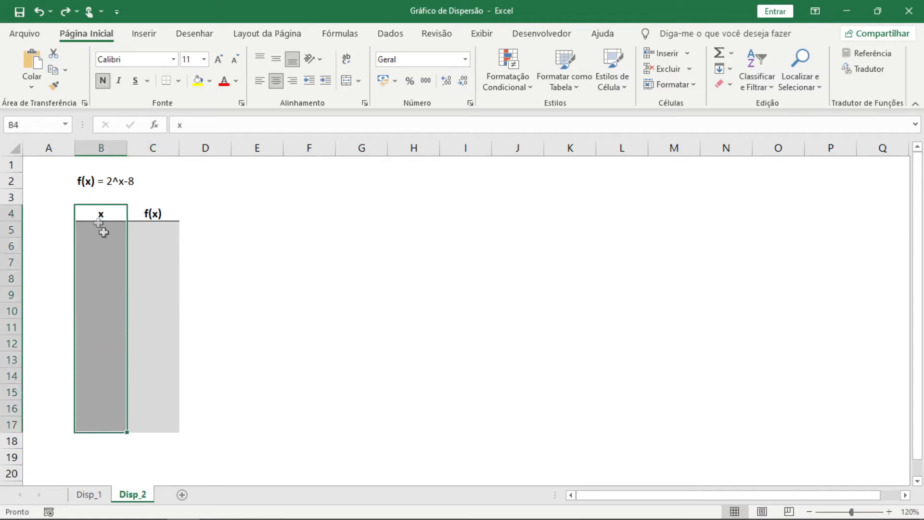
{"action": "left_click_drag", "start_coordinate": [166, 210], "coordinate": [166, 428]}
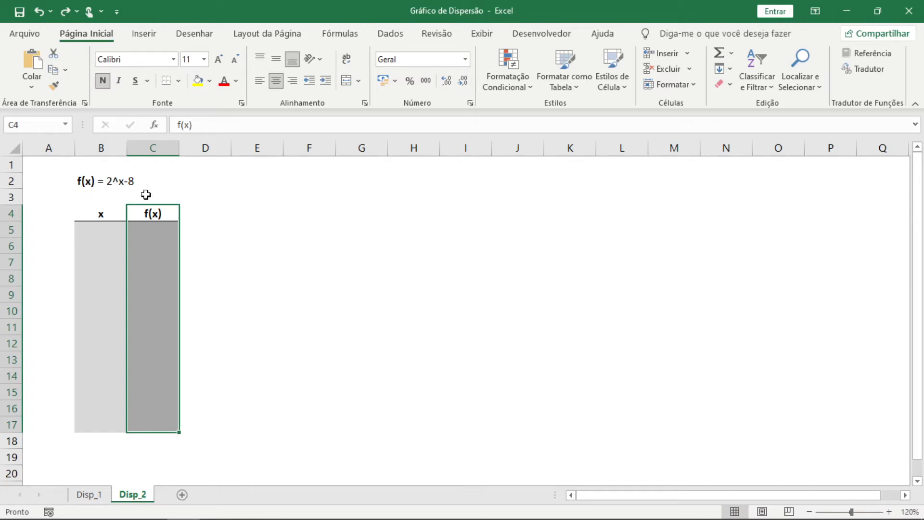
{"action": "left_click_drag", "start_coordinate": [101, 212], "coordinate": [163, 419]}
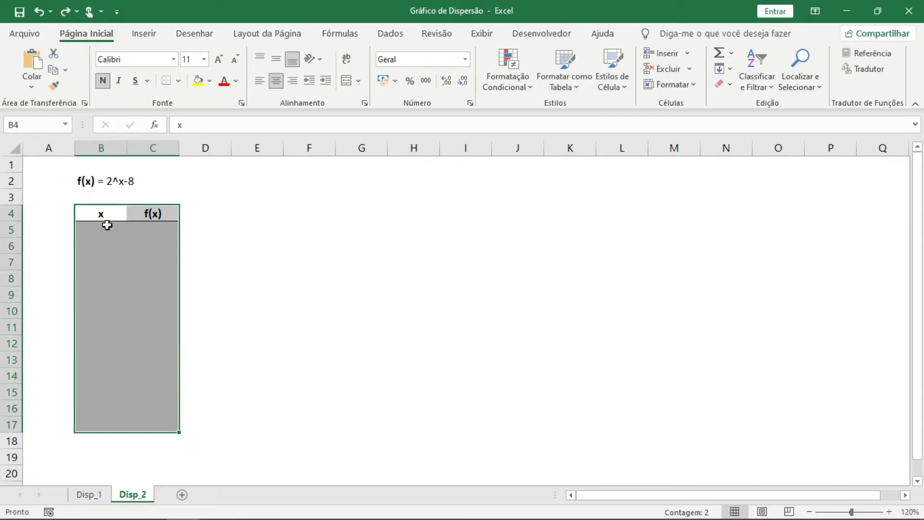
{"action": "left_click", "coordinate": [106, 226]}
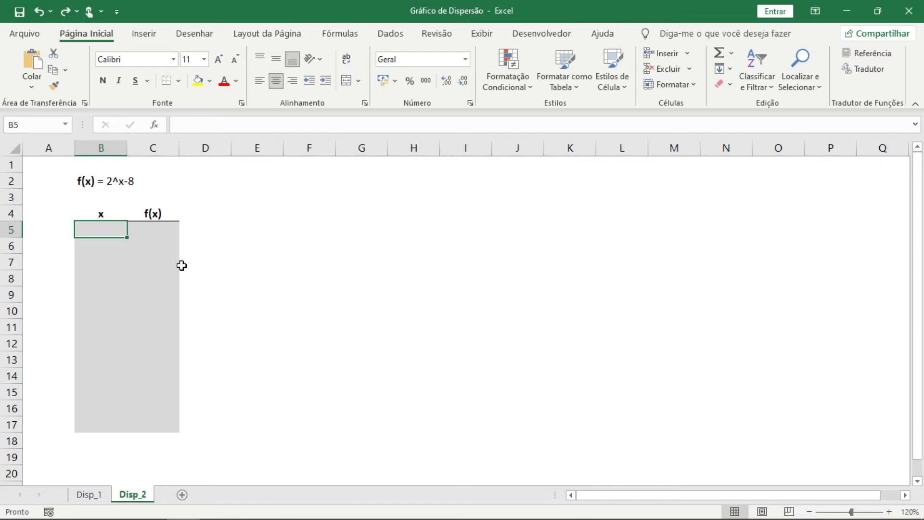
{"action": "type", "text": "-5"}
{"action": "key", "text": "Return"}
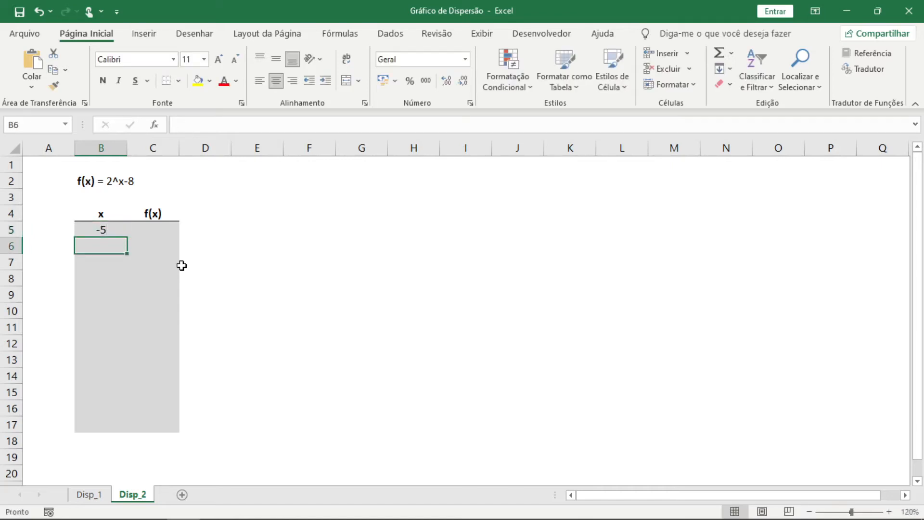
Step: Enter =B5+1 in B6 and copy the formula down through B17 to complete the x column
{"action": "type", "text": "=B5+1"}
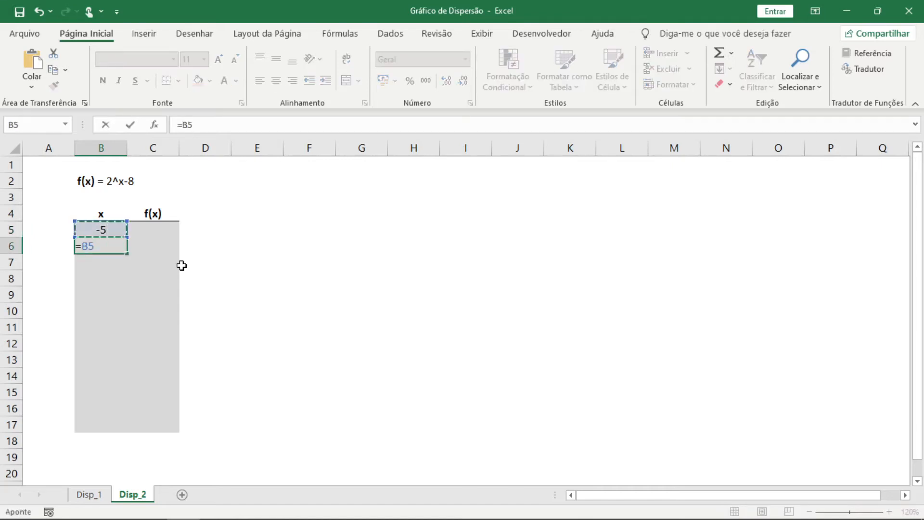
{"action": "key", "text": "Return"}
{"action": "key", "text": "Up"}
{"action": "key", "text": "ctrl+c"}
{"action": "key", "text": "shift+Down"}
{"action": "key", "text": "shift+Down"}
{"action": "key", "text": "shift+Down"}
{"action": "key", "text": "shift+Down"}
{"action": "key", "text": "shift+Down"}
{"action": "key", "text": "shift+Down"}
{"action": "key", "text": "shift+Down"}
{"action": "key", "text": "shift+Down"}
{"action": "key", "text": "shift+Down"}
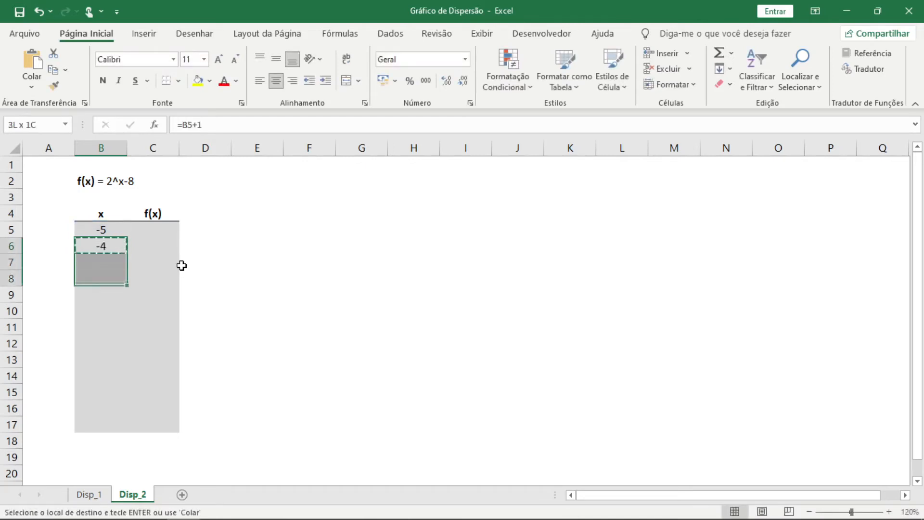
{"action": "key", "text": "shift+Down"}
{"action": "key", "text": "shift+Down"}
{"action": "key", "text": "Return"}
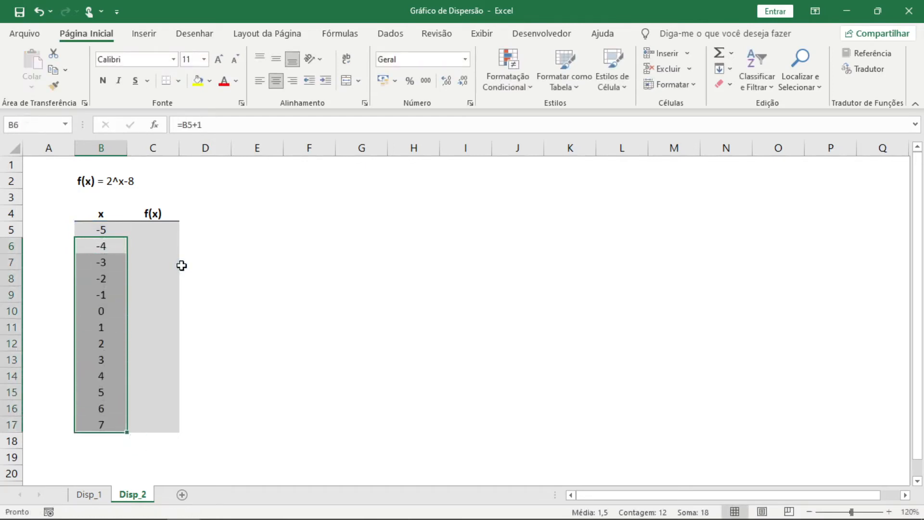
Step: Review the x values in B5:B17 and the increment formula in B6
{"action": "key", "text": "Right"}
{"action": "key", "text": "Right"}
{"action": "key", "text": "Right"}
{"action": "key", "text": "F2"}
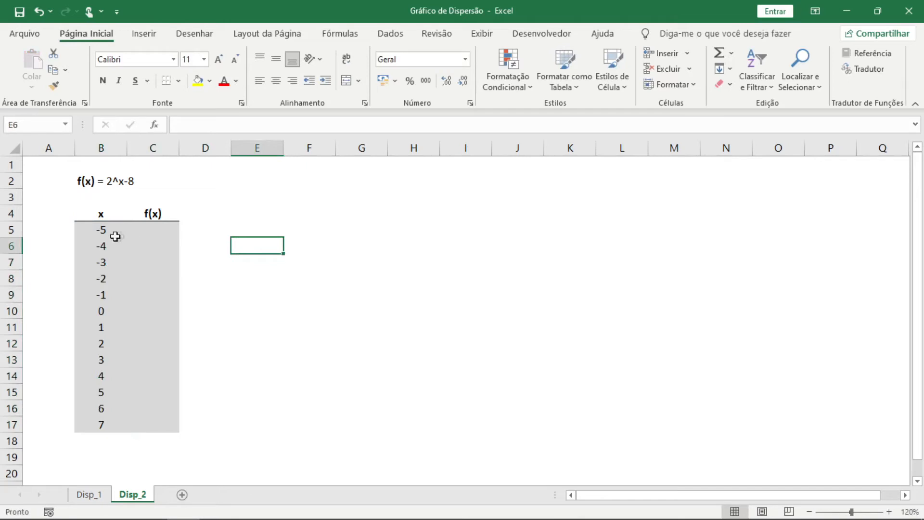
{"action": "left_click", "coordinate": [102, 226]}
{"action": "left_click", "coordinate": [103, 429]}
{"action": "left_click_drag", "start_coordinate": [102, 229], "coordinate": [107, 424]}
{"action": "left_click", "coordinate": [325, 278]}
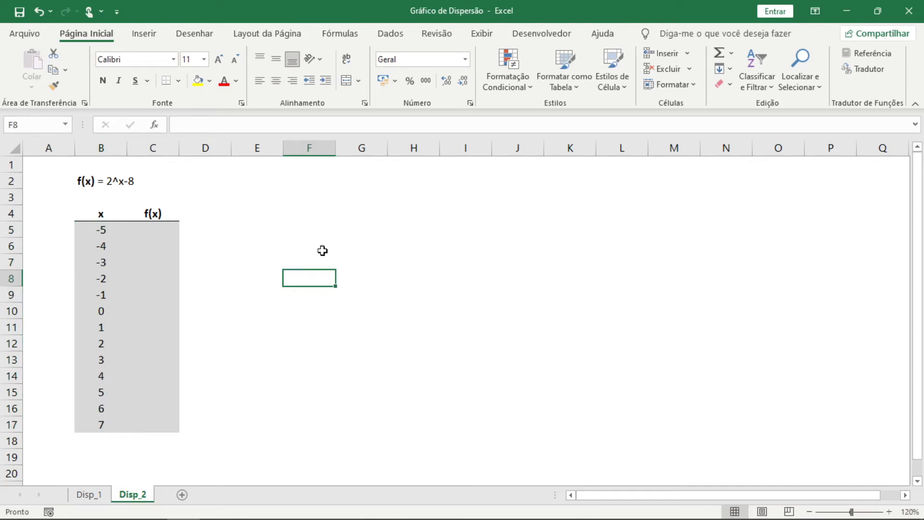
{"action": "left_click", "coordinate": [103, 243]}
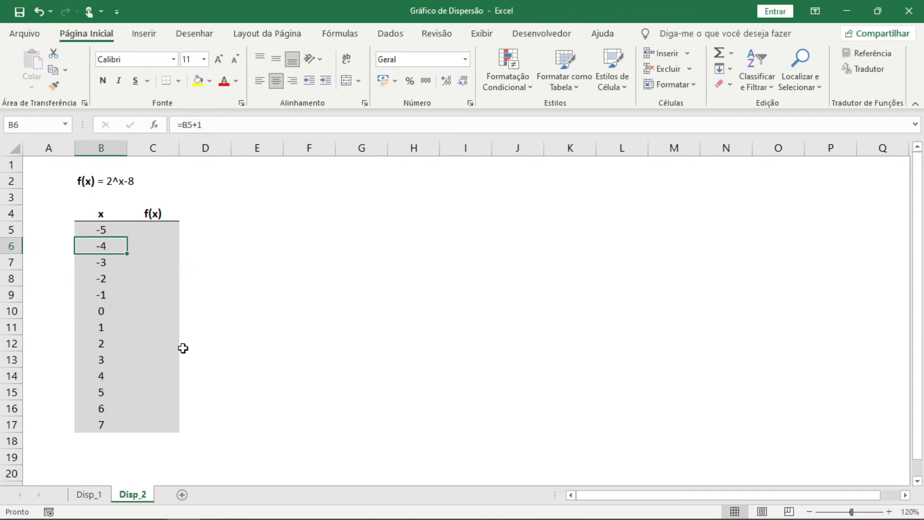
{"action": "left_click_drag", "start_coordinate": [118, 227], "coordinate": [113, 420]}
{"action": "left_click_drag", "start_coordinate": [109, 226], "coordinate": [113, 423]}
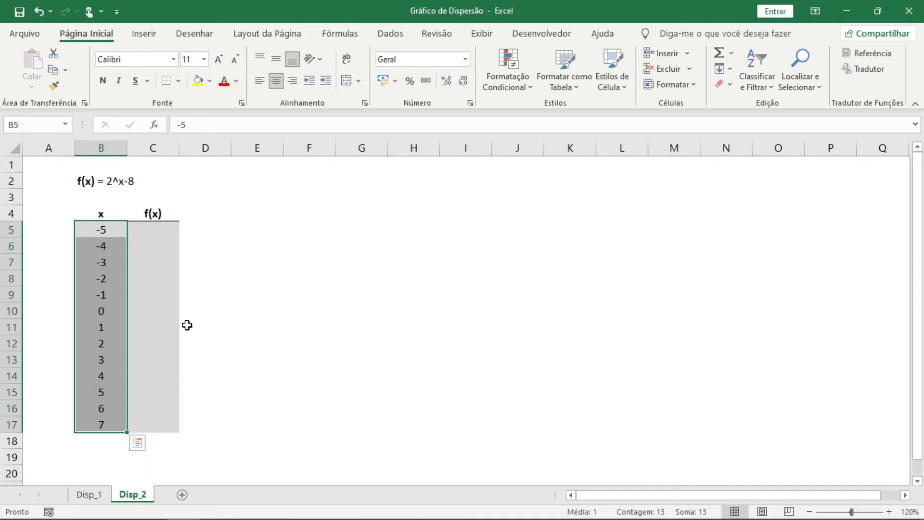
{"action": "left_click_drag", "start_coordinate": [114, 223], "coordinate": [113, 417]}
{"action": "left_click_drag", "start_coordinate": [114, 231], "coordinate": [102, 424]}
Step: Enter the formula =2^B5-8 in C5 to calculate f(x) for the first x value
{"action": "left_click", "coordinate": [149, 232]}
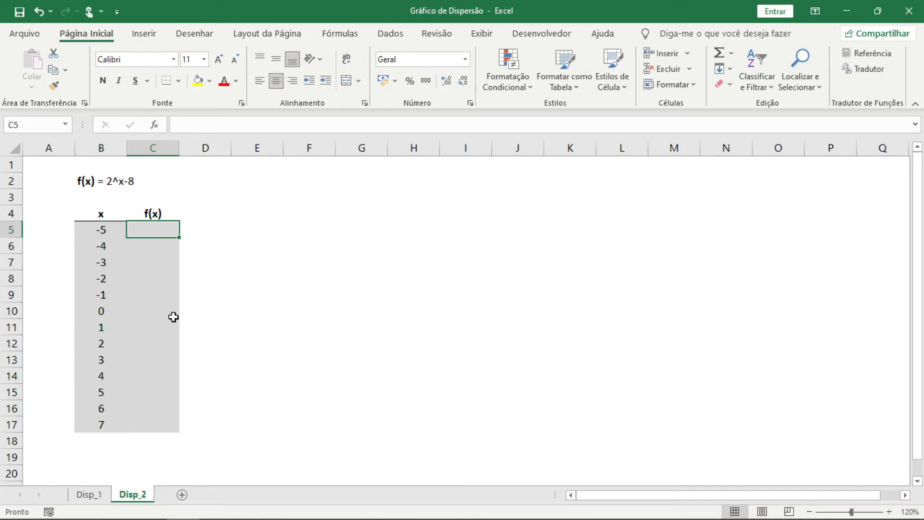
{"action": "type", "text": "="}
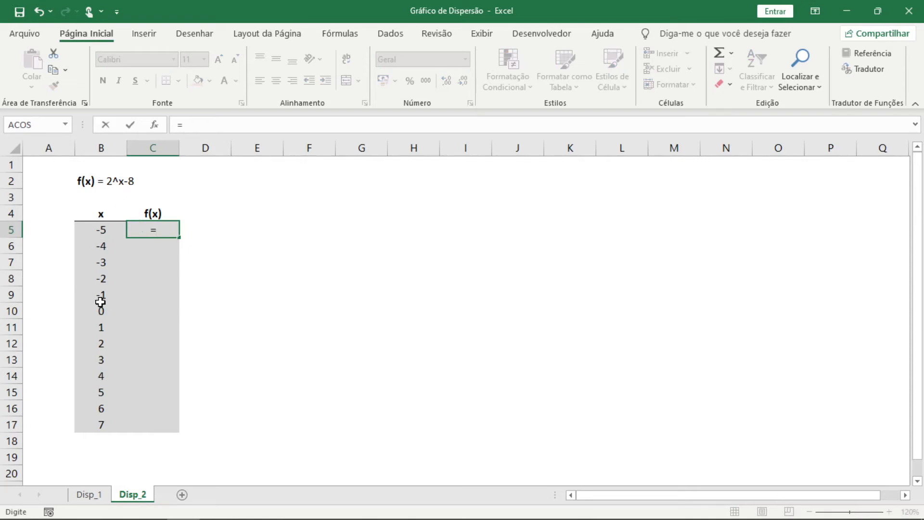
{"action": "type", "text": "2^^"}
{"action": "key", "text": "BackSpace"}
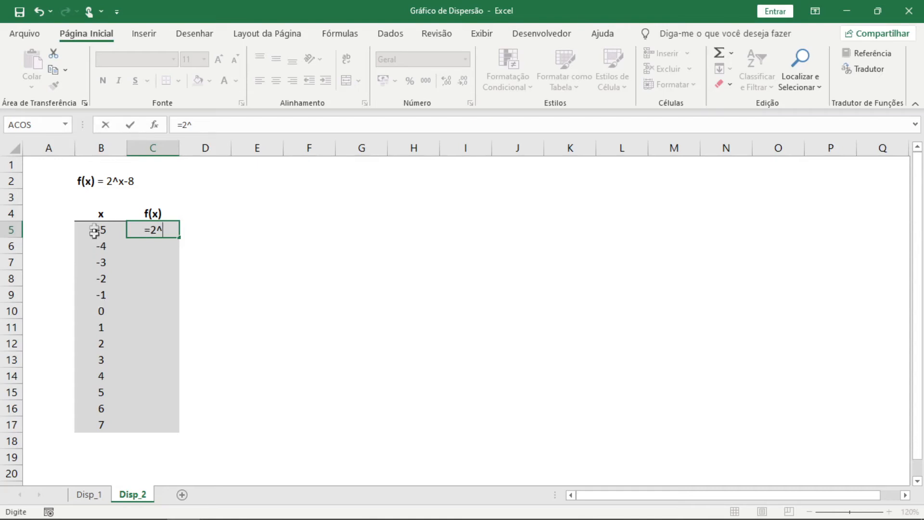
{"action": "left_click", "coordinate": [113, 229]}
{"action": "type", "text": "-8"}
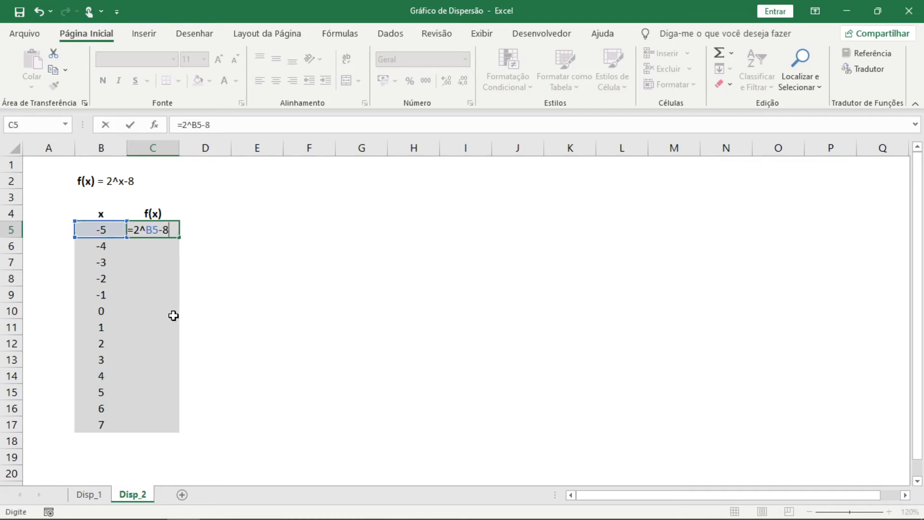
{"action": "key", "text": "Return"}
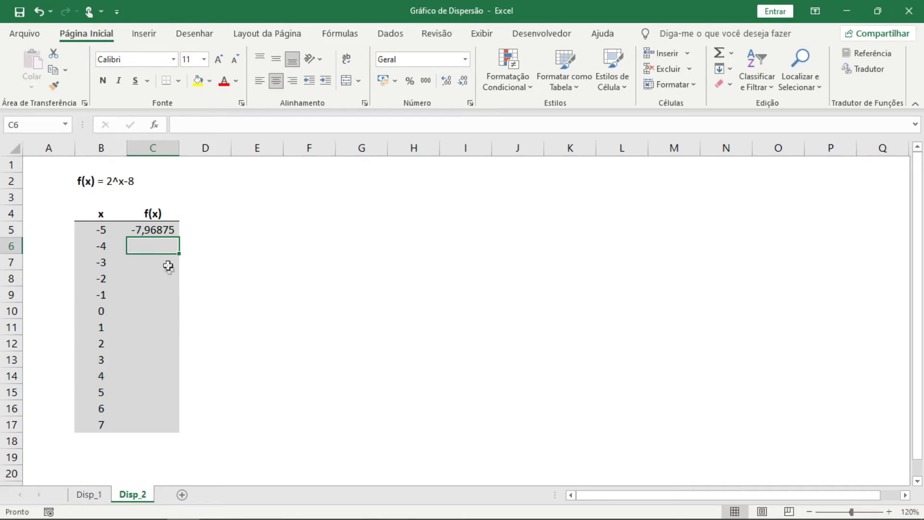
Step: Copy the f(x) formula from C5 down through C17 to complete the column
{"action": "left_click", "coordinate": [141, 229]}
{"action": "key", "text": "F2"}
{"action": "key", "text": "Escape"}
{"action": "key", "text": "ctrl+c"}
{"action": "key", "text": "Left"}
{"action": "key", "text": "ctrl+Down"}
{"action": "key", "text": "Right"}
{"action": "key", "text": "ctrl+shift+Up"}
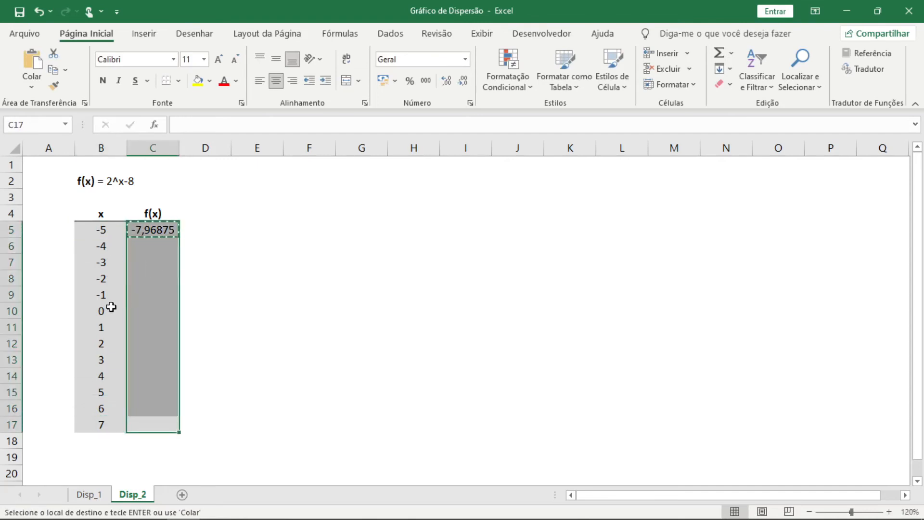
{"action": "key", "text": "Return"}
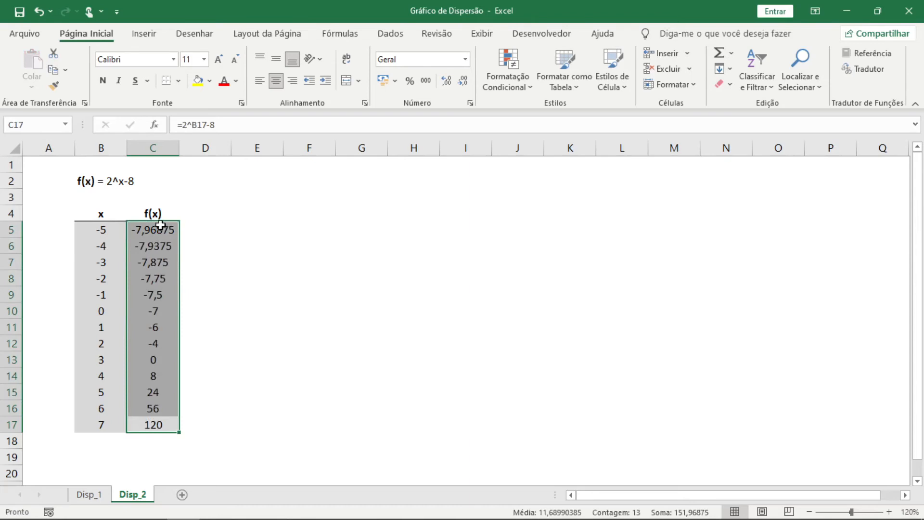
Step: Review the calculated f(x) values and their formulas in C10:C16
{"action": "left_click", "coordinate": [155, 308]}
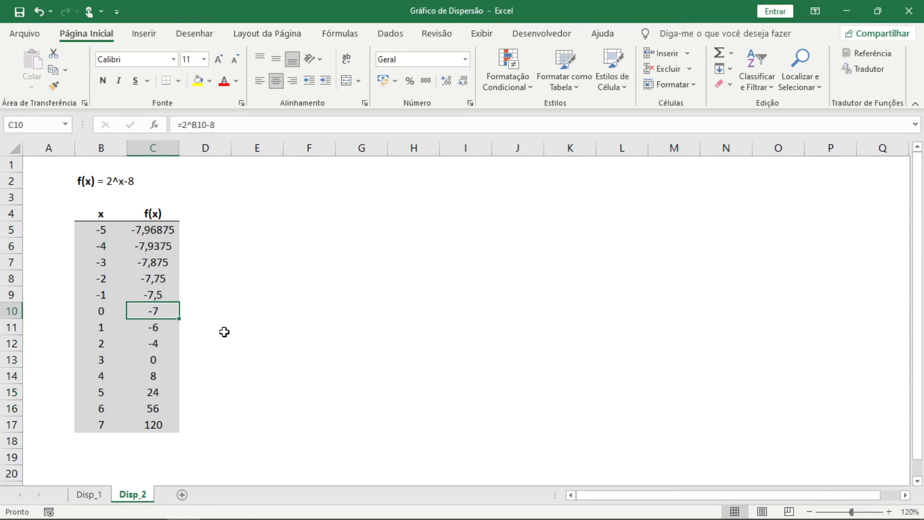
{"action": "key", "text": "Down"}
{"action": "key", "text": "Down"}
{"action": "key", "text": "Down"}
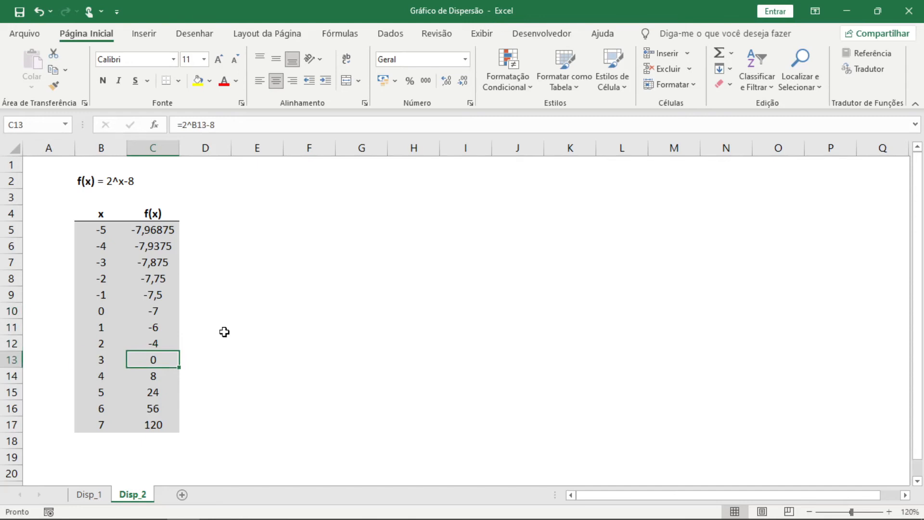
{"action": "key", "text": "Down"}
{"action": "key", "text": "Down"}
{"action": "key", "text": "Down"}
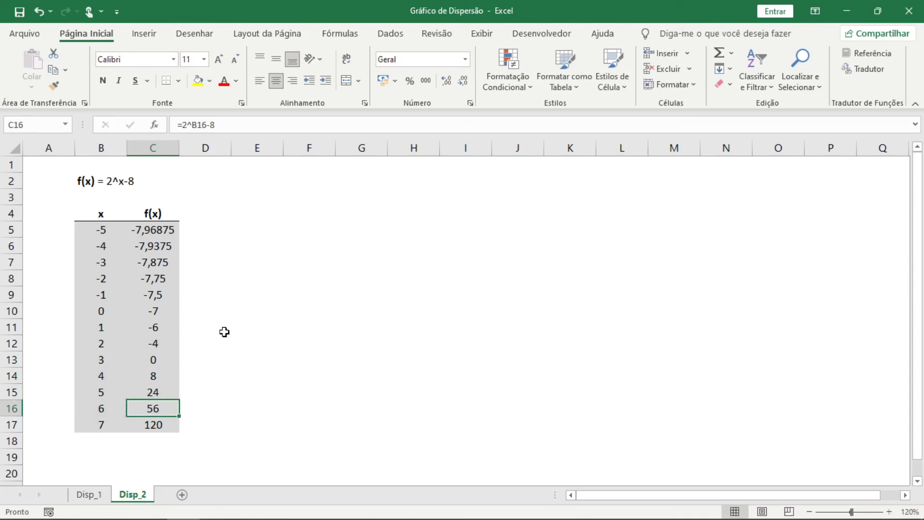
{"action": "key", "text": "Up"}
{"action": "key", "text": "Up"}
{"action": "key", "text": "Up"}
{"action": "key", "text": "Up"}
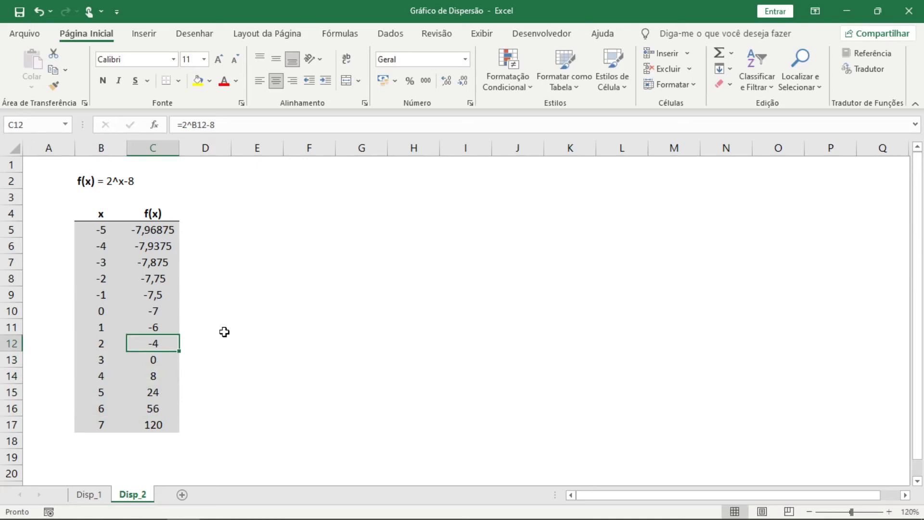
Step: Preview a scatter chart with smooth lines and markers for the x and f(x) table in B4:C17
{"action": "key", "text": "Left"}
{"action": "key", "text": "Up"}
{"action": "key", "text": "ctrl+Up"}
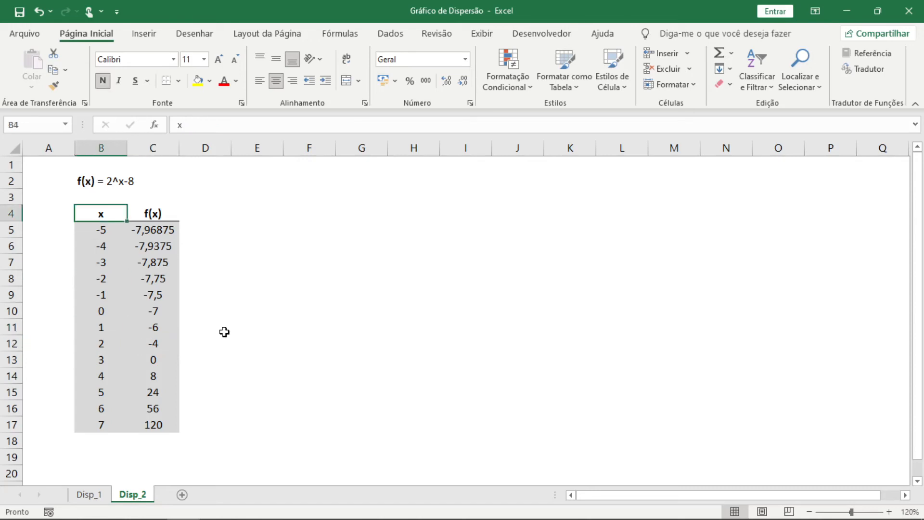
{"action": "key", "text": "ctrl+a"}
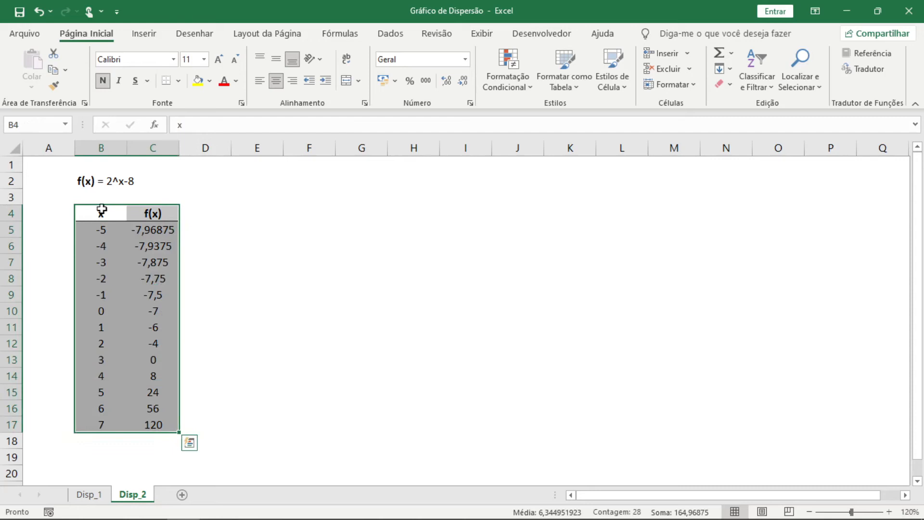
{"action": "left_click", "coordinate": [145, 34]}
{"action": "left_click", "coordinate": [427, 86]}
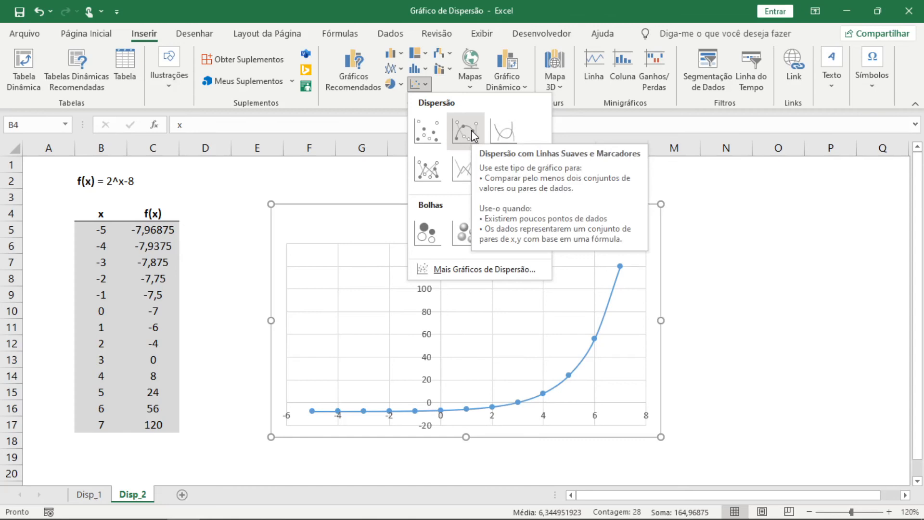
{"action": "left_click", "coordinate": [105, 235]}
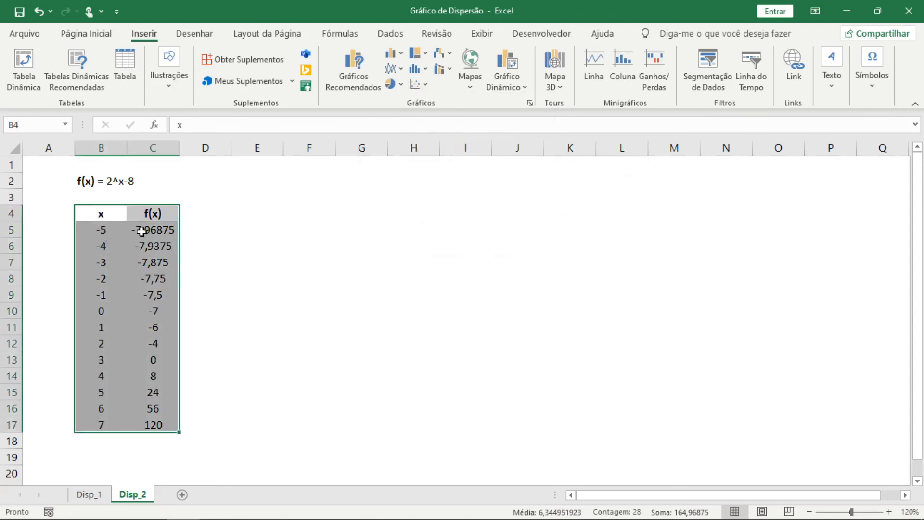
Step: Examine the sequence of x values in column B and the increment between consecutive values
{"action": "left_click", "coordinate": [113, 226]}
{"action": "left_click", "coordinate": [116, 242]}
{"action": "left_click", "coordinate": [117, 262]}
{"action": "left_click", "coordinate": [107, 229]}
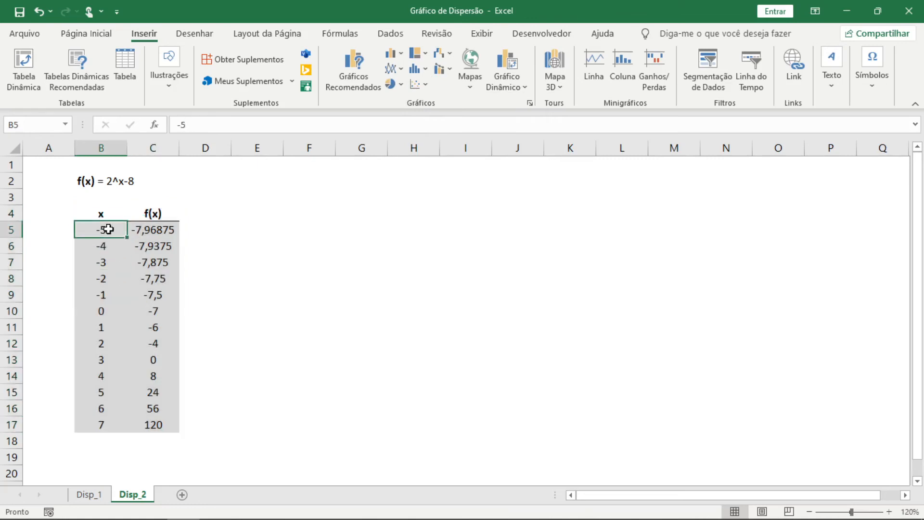
{"action": "left_click", "coordinate": [110, 246]}
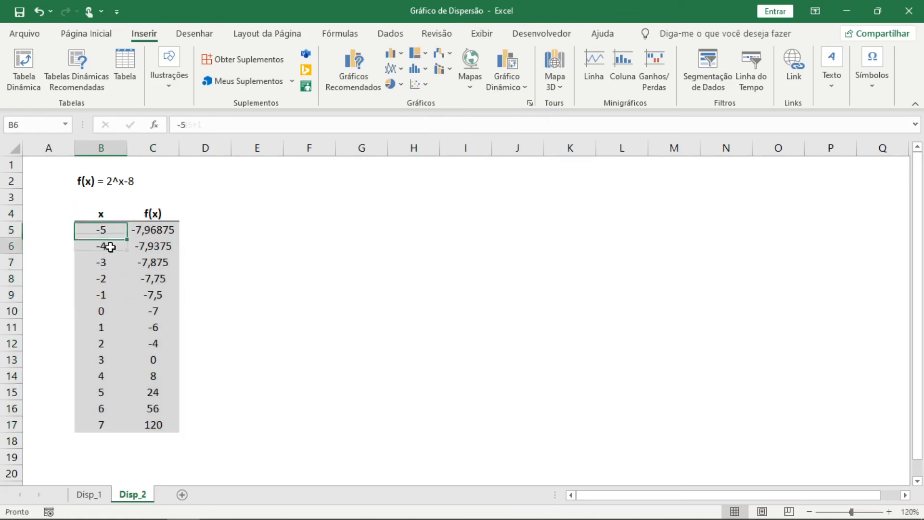
{"action": "left_click", "coordinate": [108, 262]}
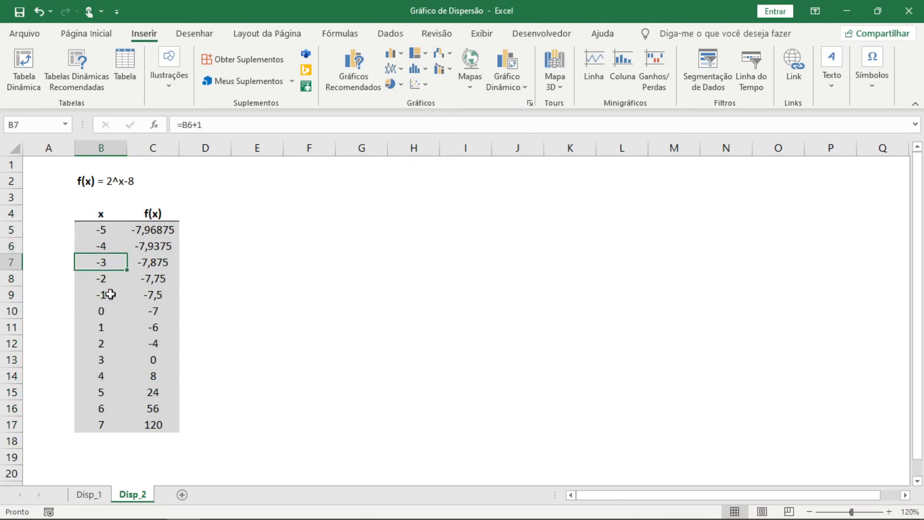
{"action": "left_click", "coordinate": [112, 275]}
{"action": "left_click", "coordinate": [110, 294]}
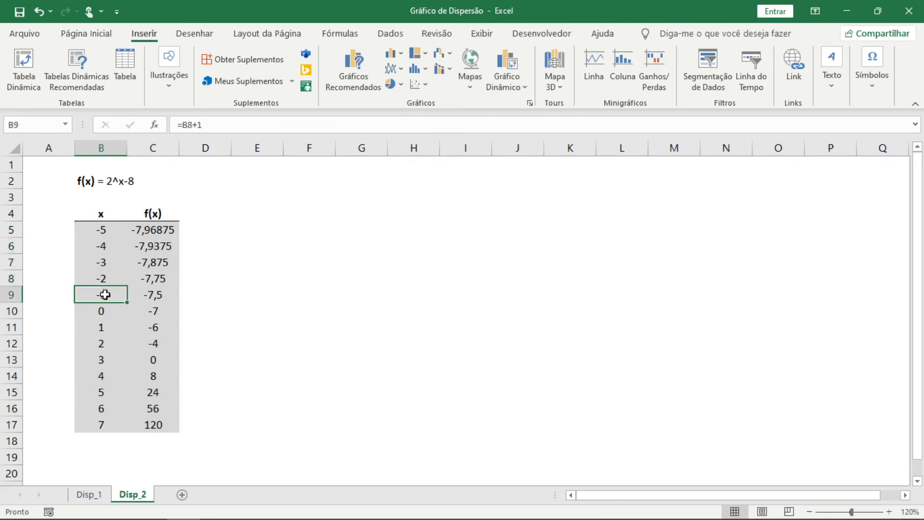
{"action": "left_click_drag", "start_coordinate": [101, 230], "coordinate": [106, 420]}
{"action": "left_click_drag", "start_coordinate": [102, 228], "coordinate": [109, 410]}
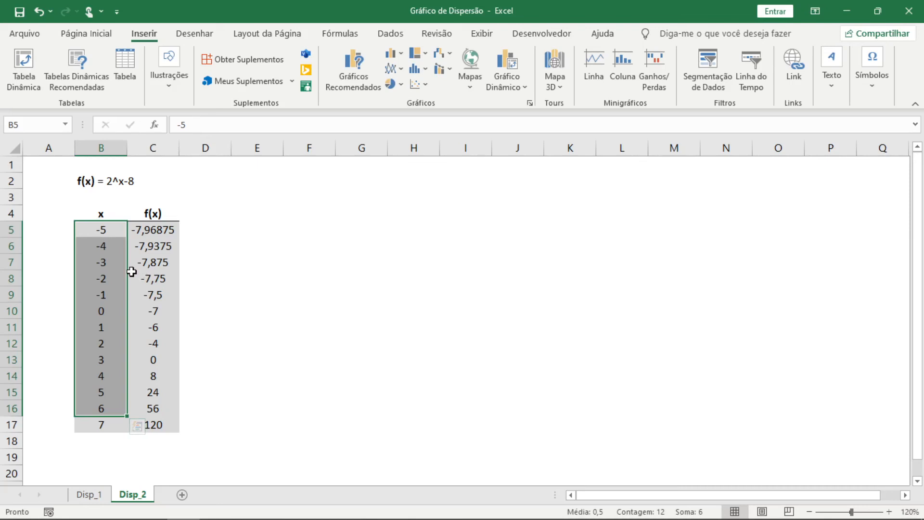
{"action": "left_click_drag", "start_coordinate": [107, 227], "coordinate": [110, 250]}
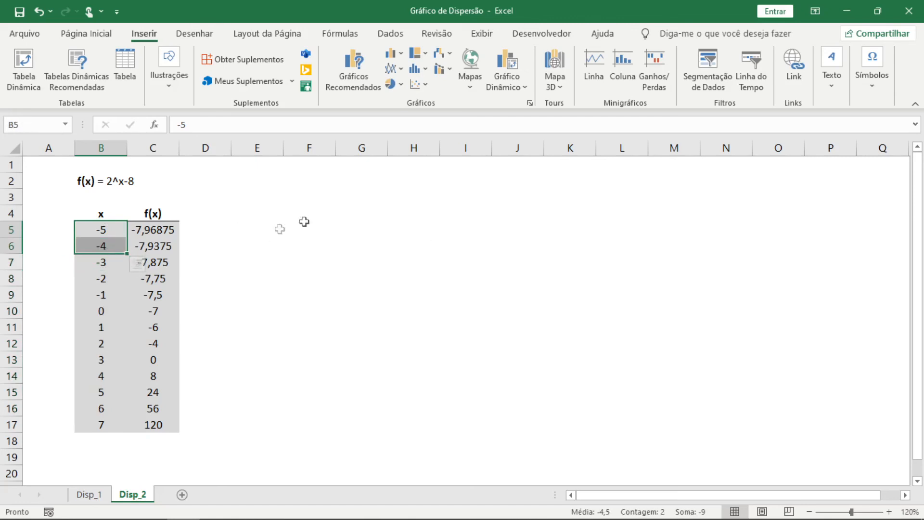
Step: Insert a scatter chart with smooth lines and markers from the x and f(x) data in B4:C17
{"action": "left_click_drag", "start_coordinate": [102, 213], "coordinate": [159, 426]}
{"action": "left_click", "coordinate": [429, 87]}
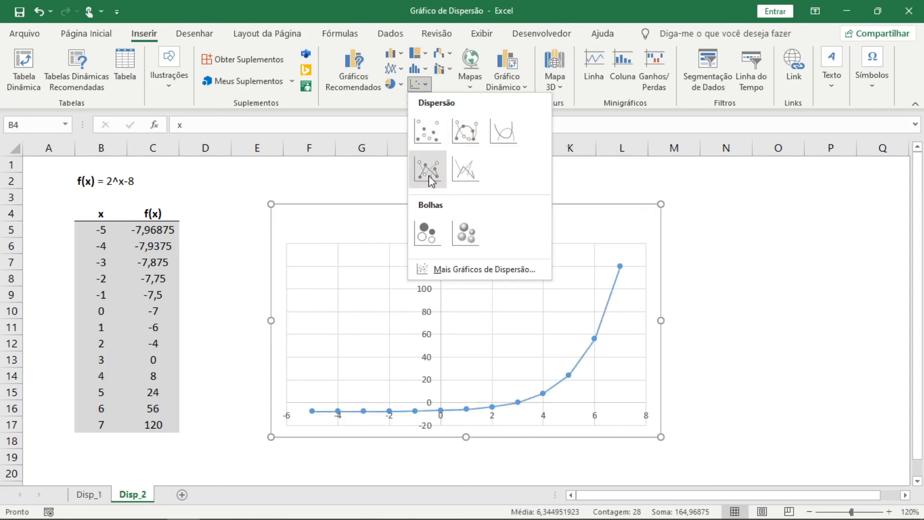
{"action": "left_click", "coordinate": [467, 137]}
{"action": "left_click", "coordinate": [728, 325]}
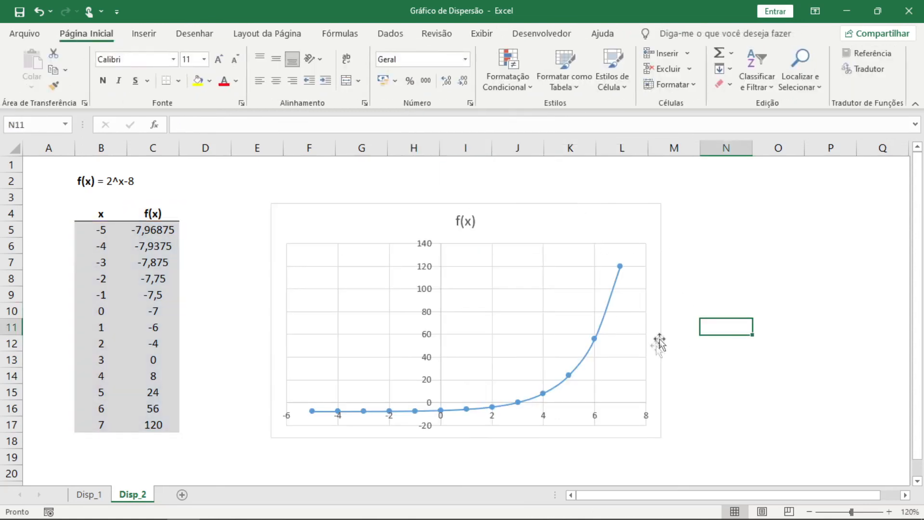